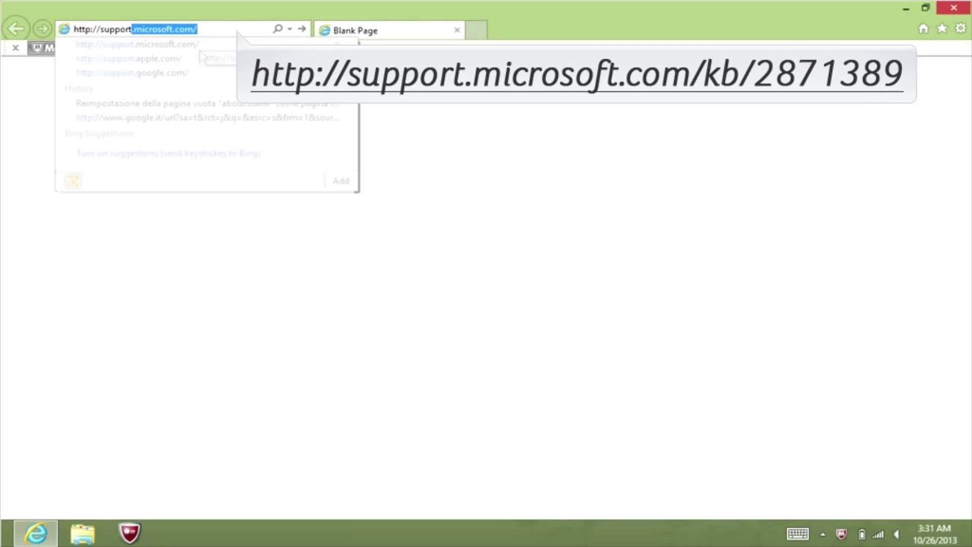
type(".m")
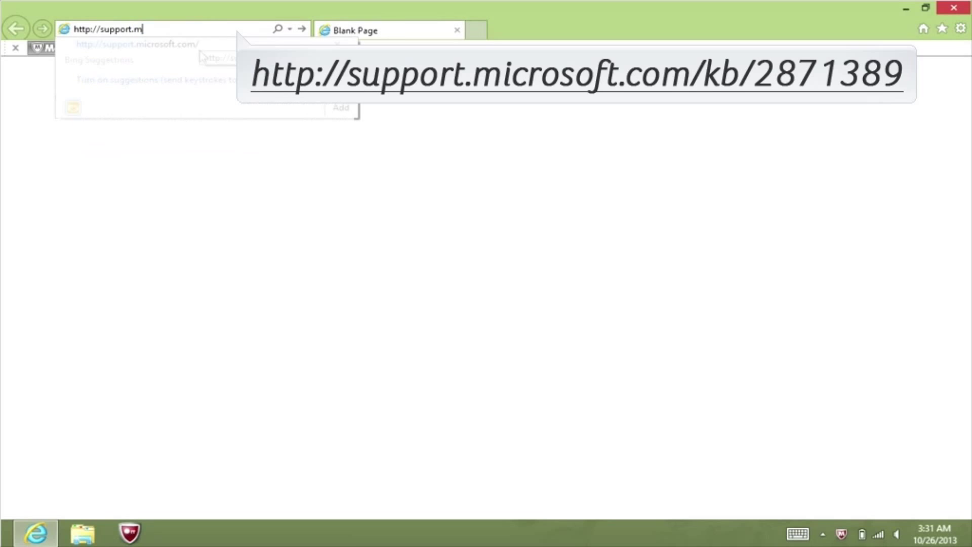
type("icros")
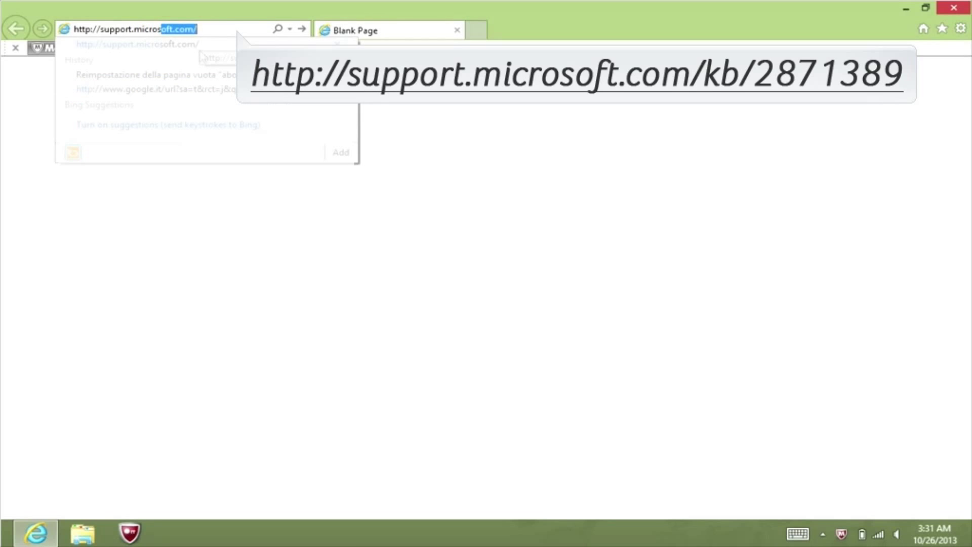
type("oft.com")
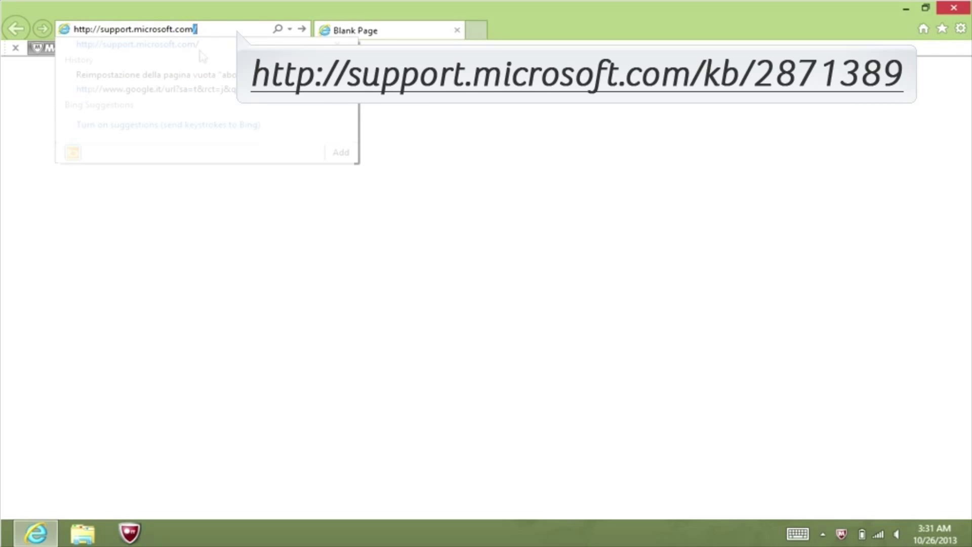
type("/")
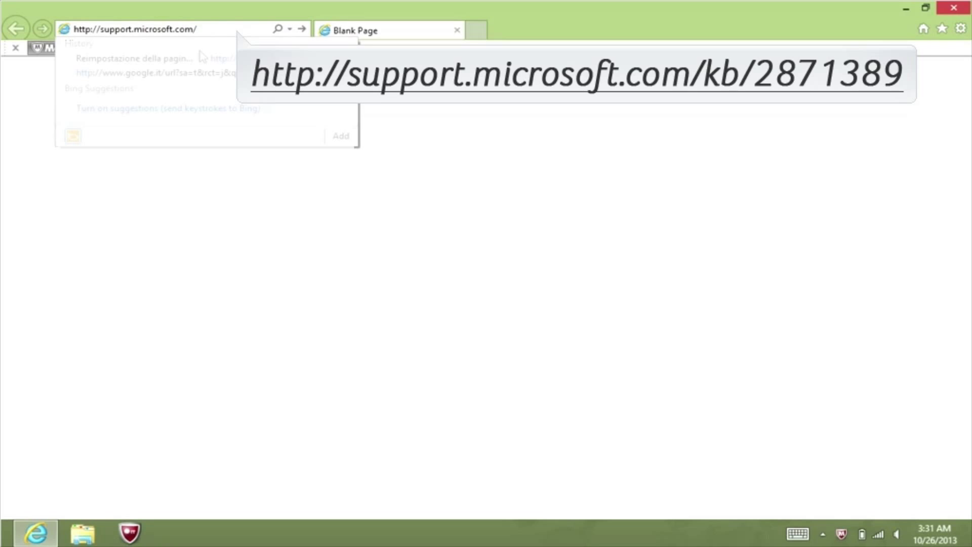
type("kb/2871")
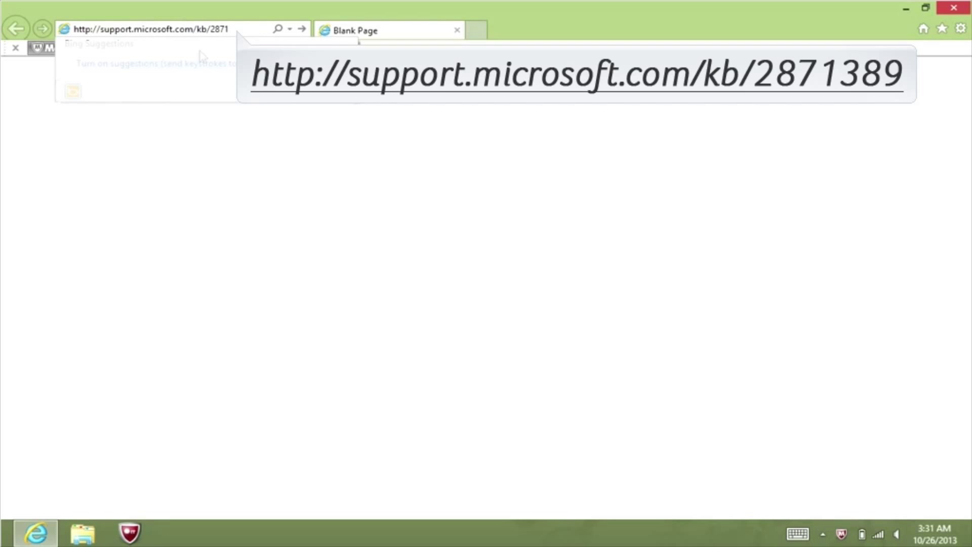
type("389")
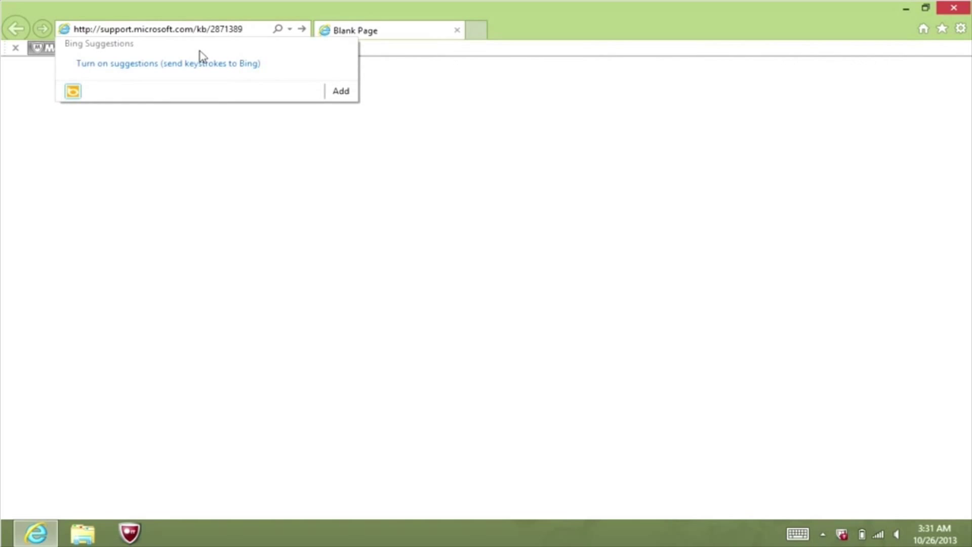
key("Return")
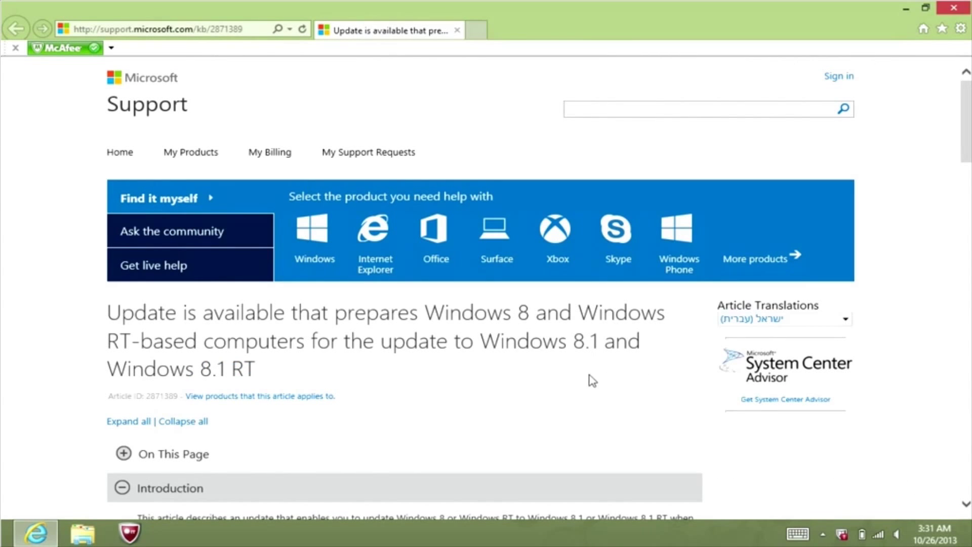
Request the English download of the KB2871389 update package for x64-based versions of Windows 8
scroll(590, 382, "down", 5)
scroll(590, 385, "down", 4)
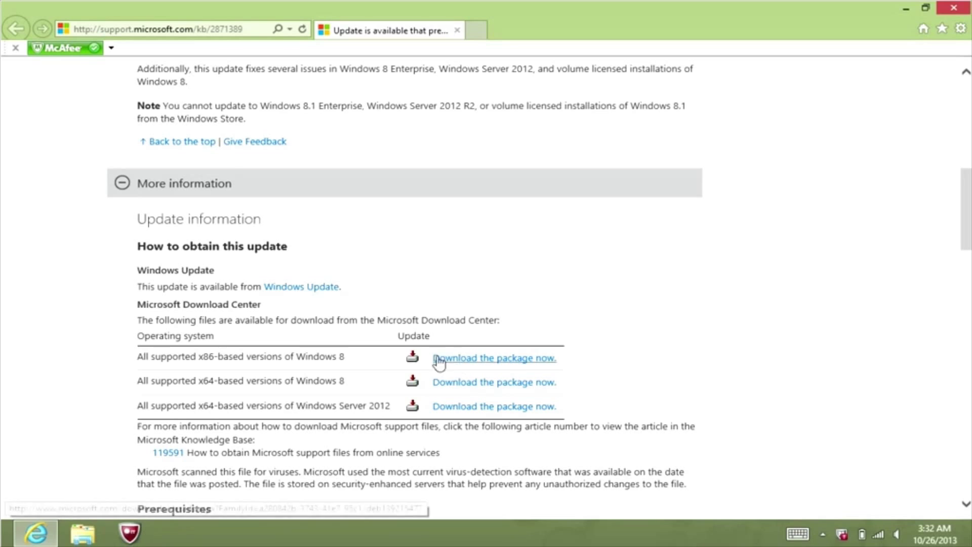
left_click(494, 383)
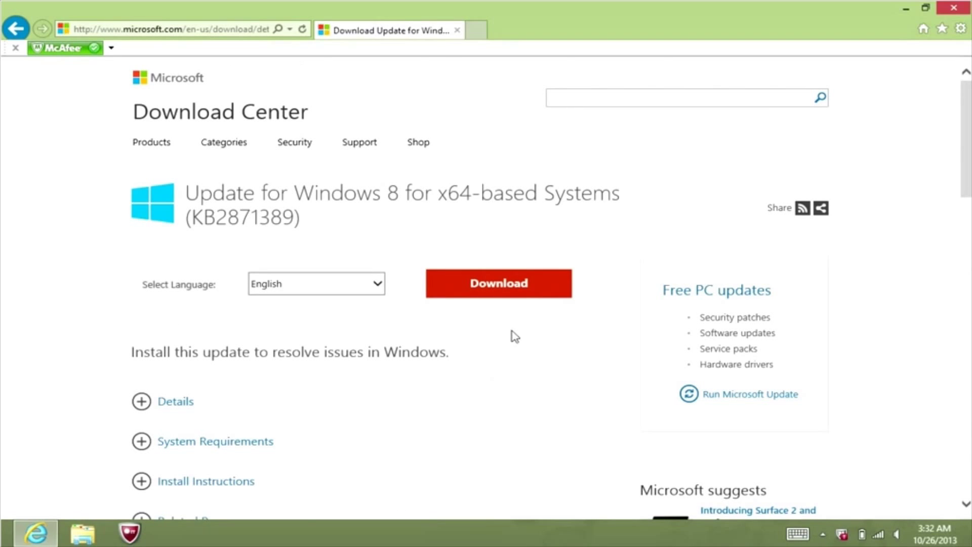
left_click(503, 290)
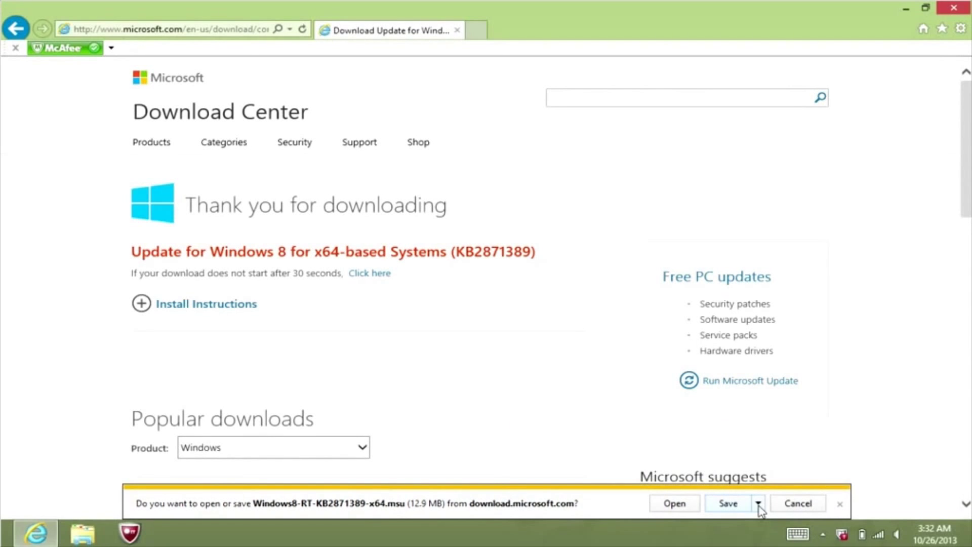
Save Windows8-RT-KB2871389-x64.msu to the Desktop and close the browser after the download
left_click(757, 502)
left_click(808, 486)
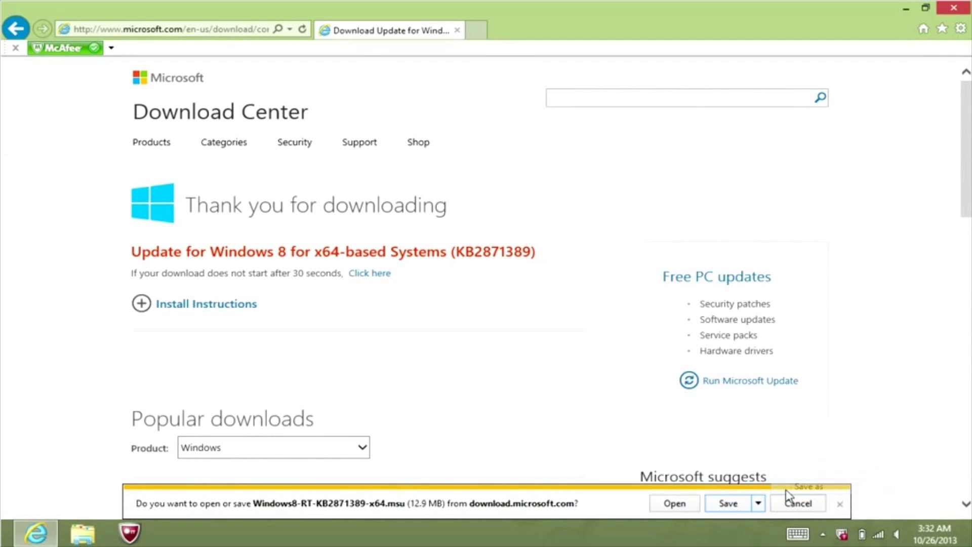
left_click(277, 185)
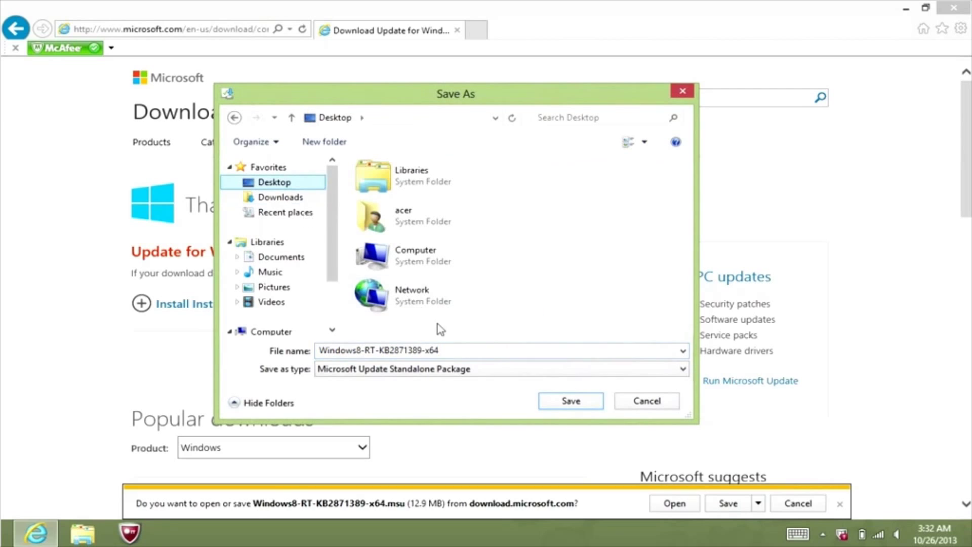
left_click(562, 403)
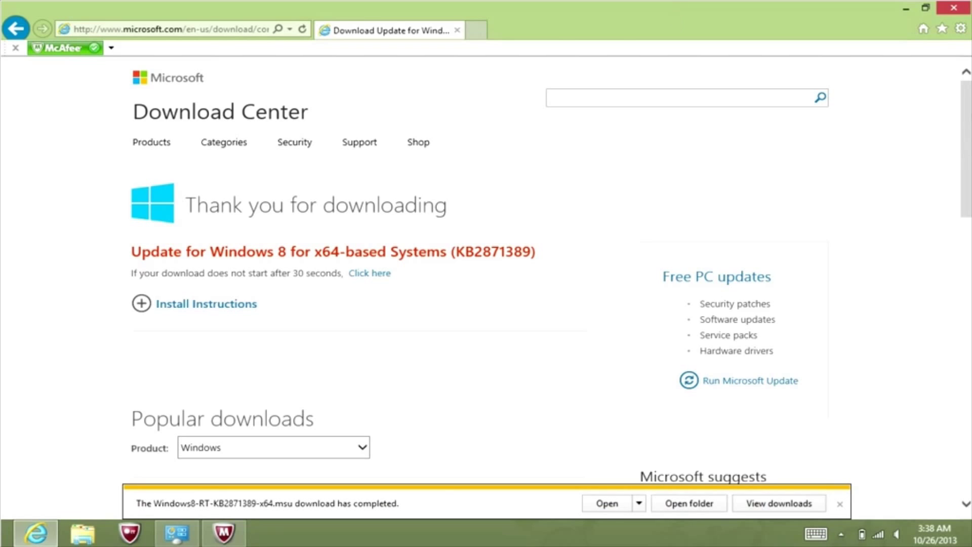
left_click(840, 506)
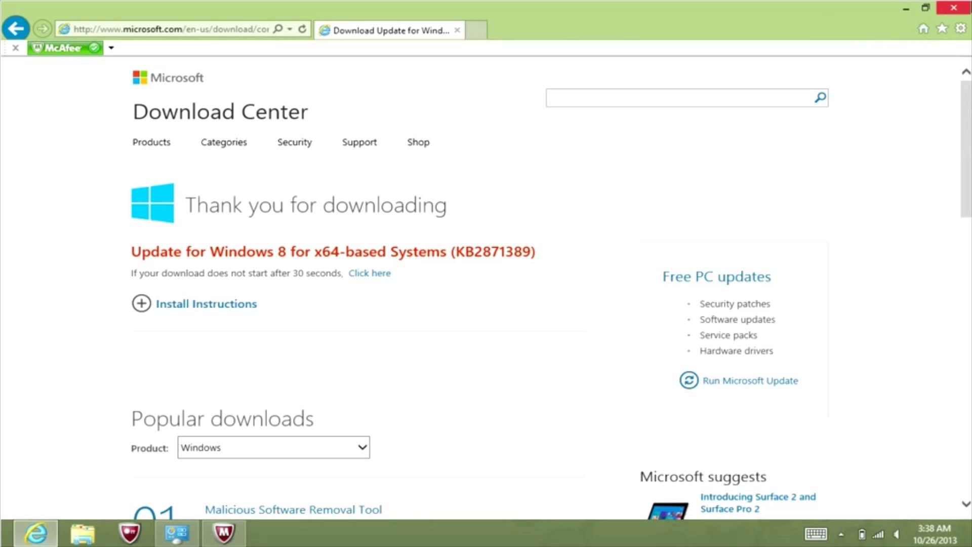
left_click(964, 8)
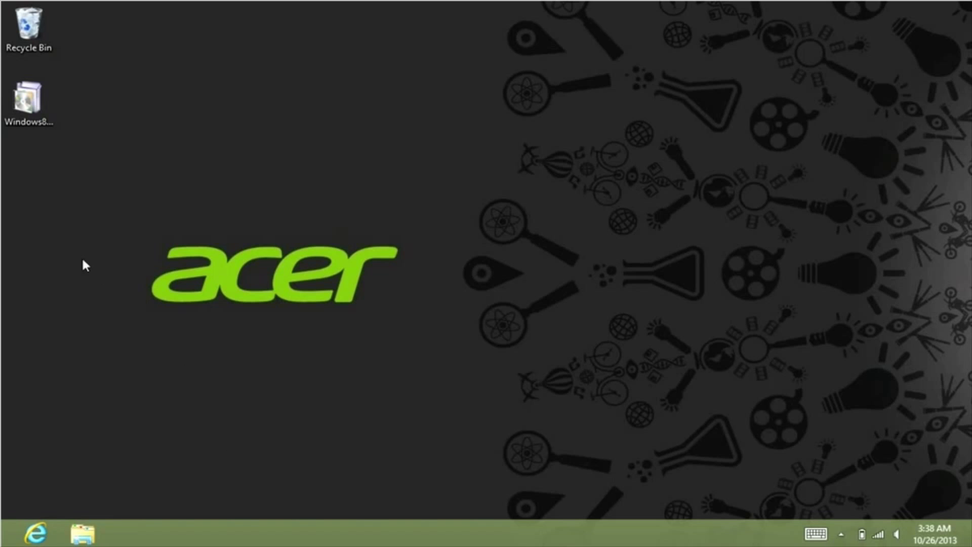
Move the downloaded update package to the middle of the desktop, install KB2871389 from it and restart the computer
left_click_drag(27, 109, 481, 186)
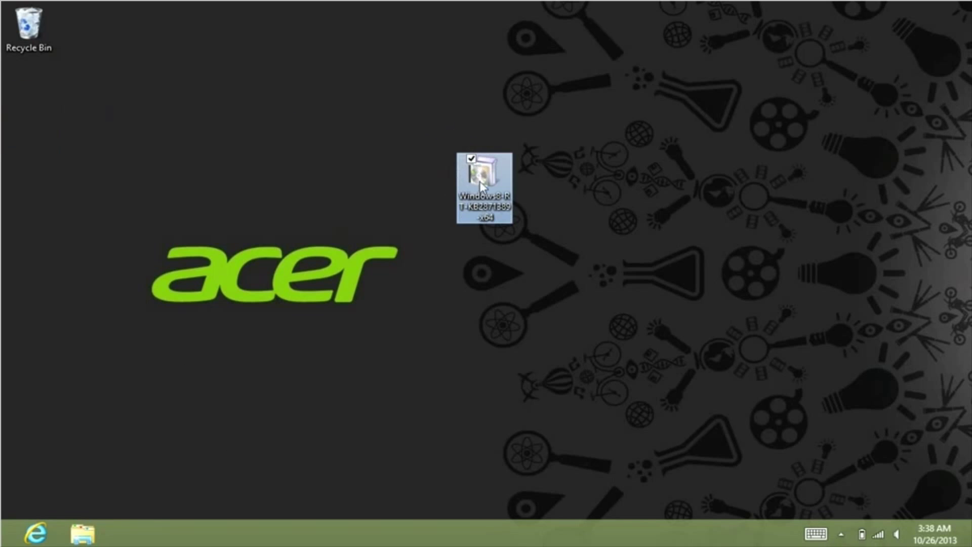
double_click(481, 185)
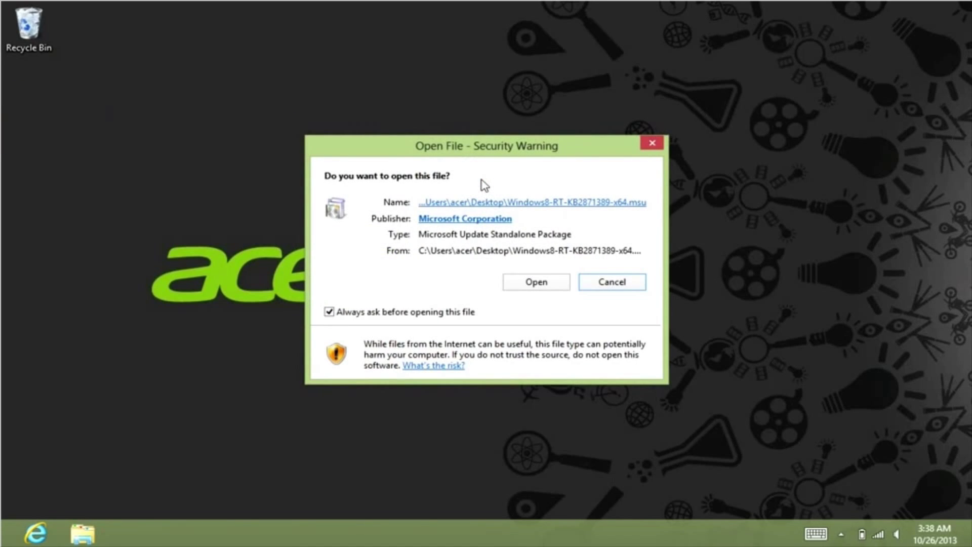
left_click(532, 283)
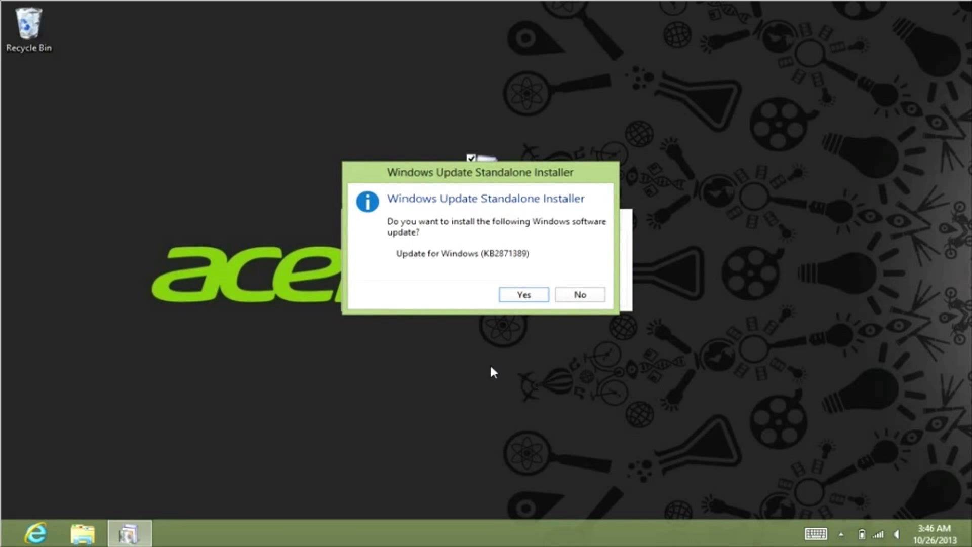
left_click(523, 295)
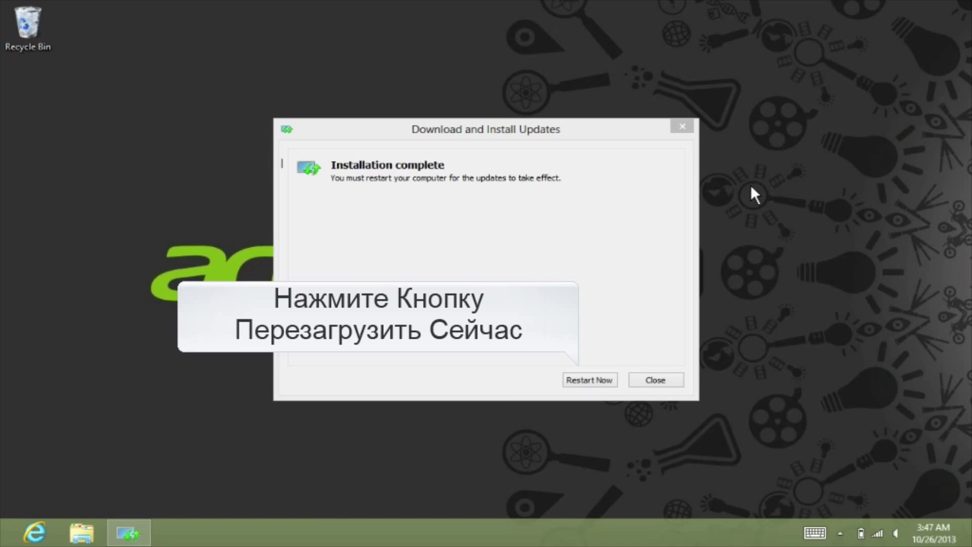
left_click(591, 380)
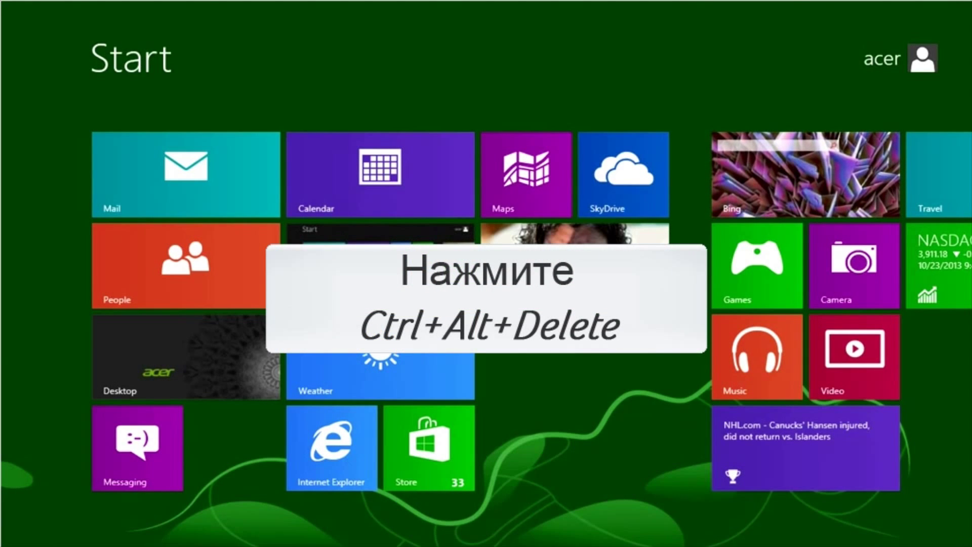
Open Task Manager from the security options screen, maximize it and display the list of Windows services
key("ctrl+alt+Delete")
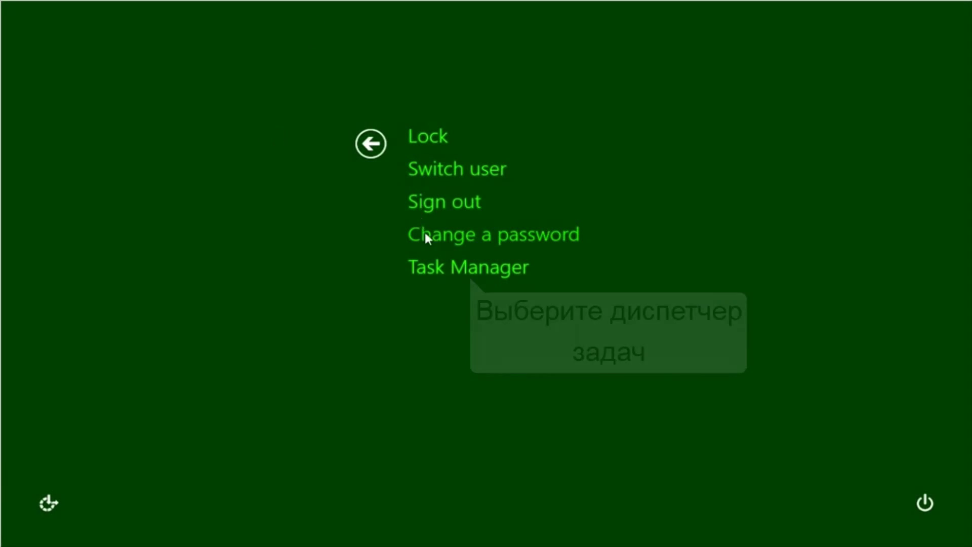
left_click(444, 271)
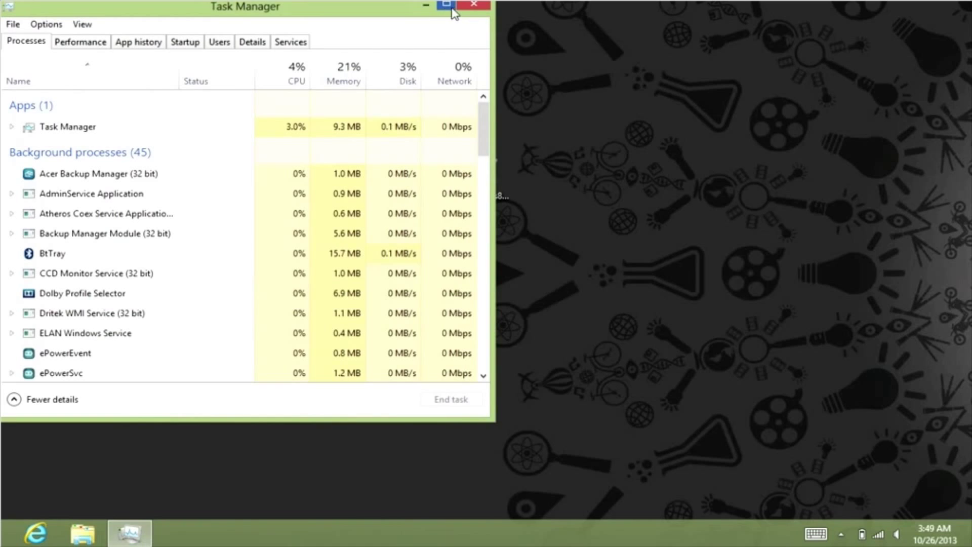
double_click(453, 10)
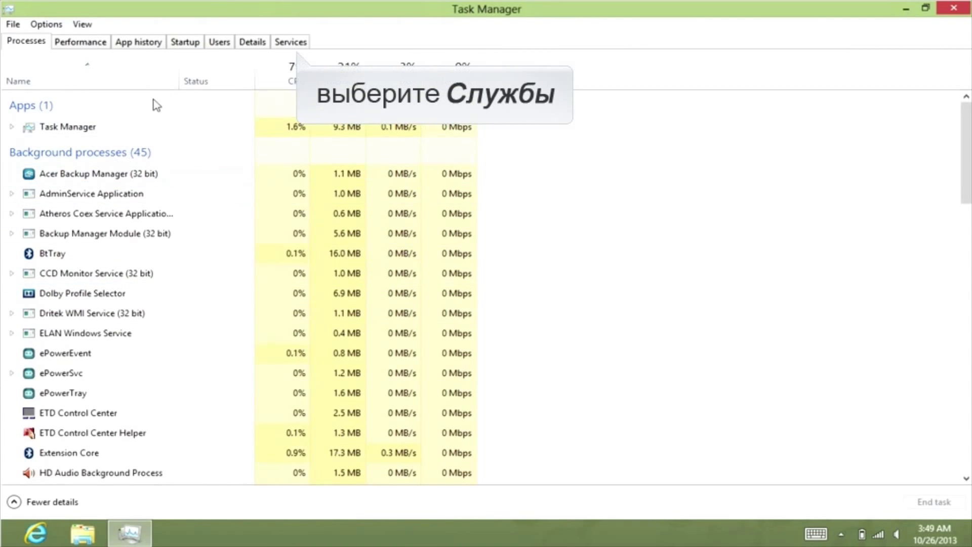
left_click(288, 45)
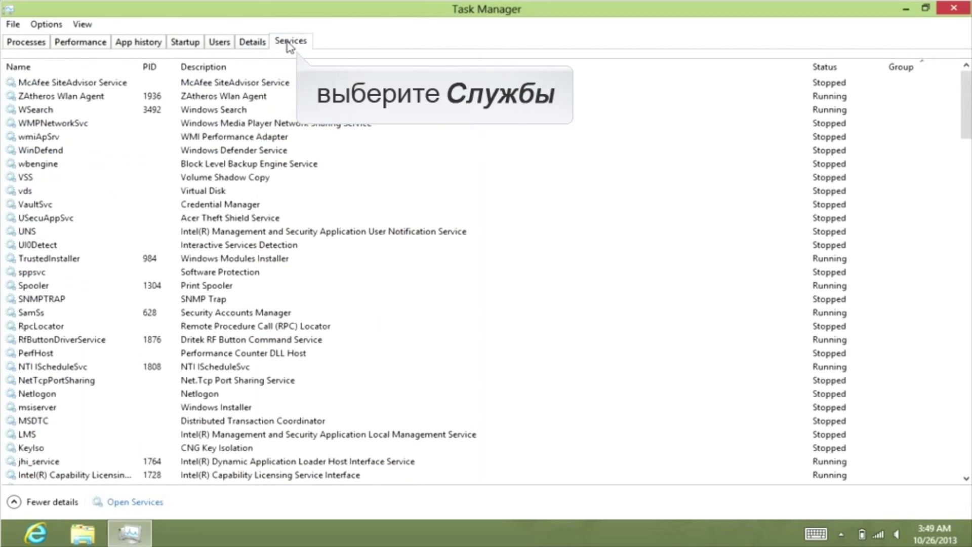
Sort the services by name, examine their statuses down to the end of the list, and close Task Manager
left_click(94, 68)
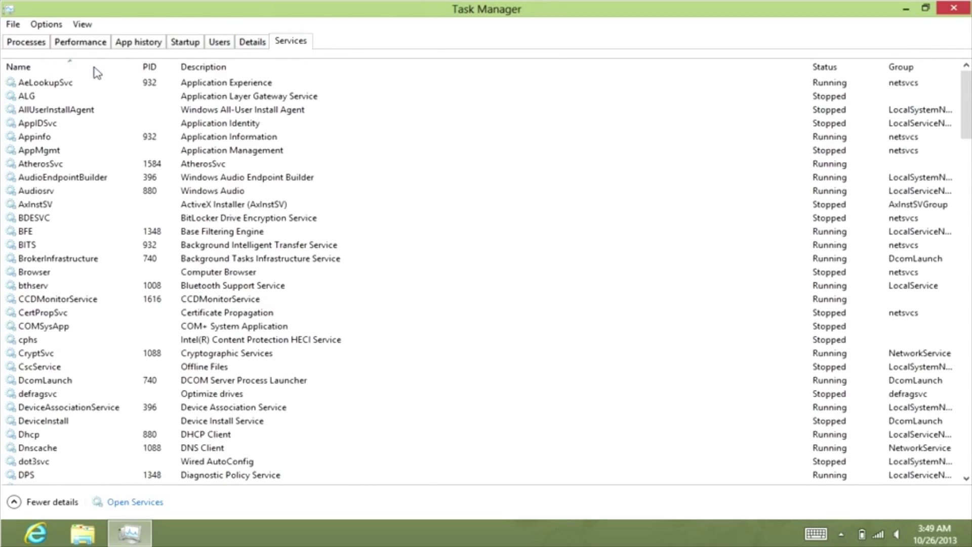
scroll(102, 120, "down", 2)
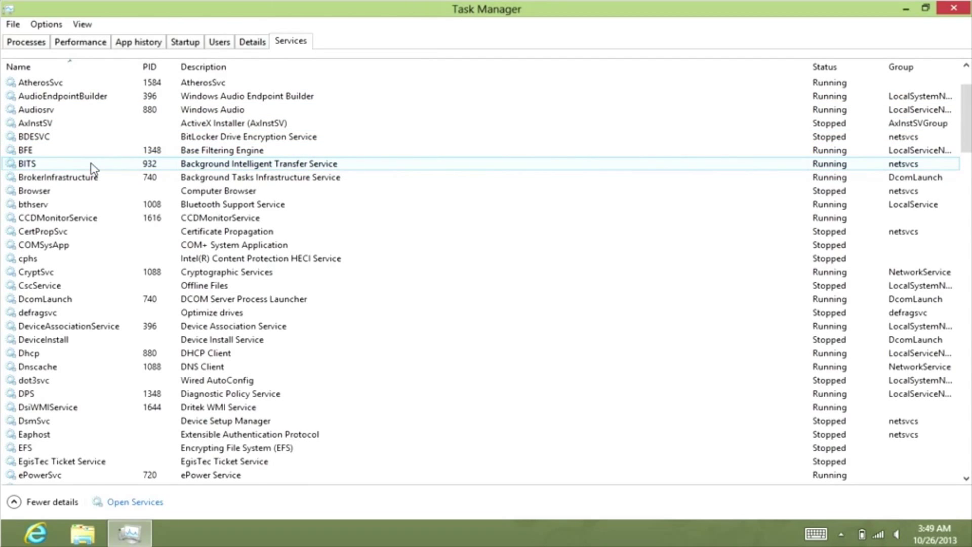
scroll(96, 182, "down", 6)
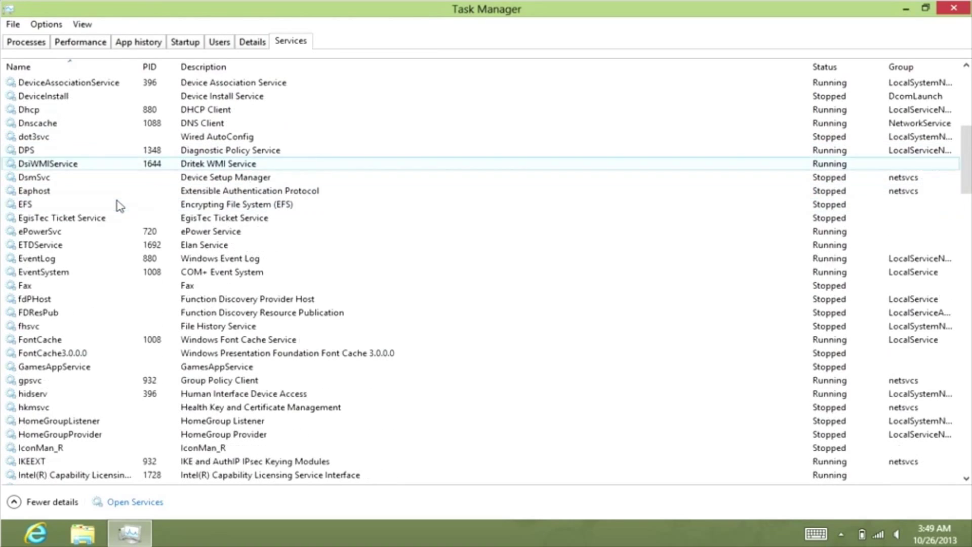
scroll(188, 271, "down", 5)
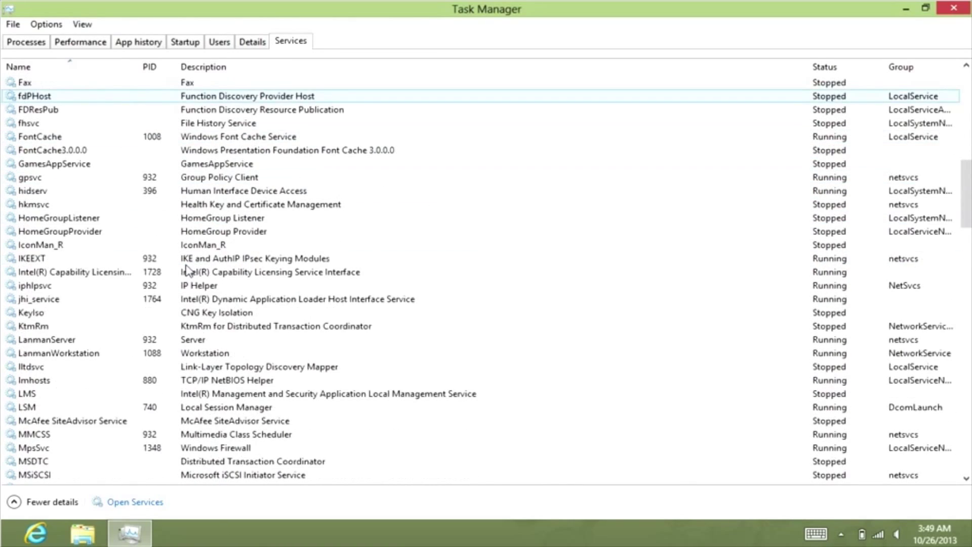
scroll(187, 271, "down", 11)
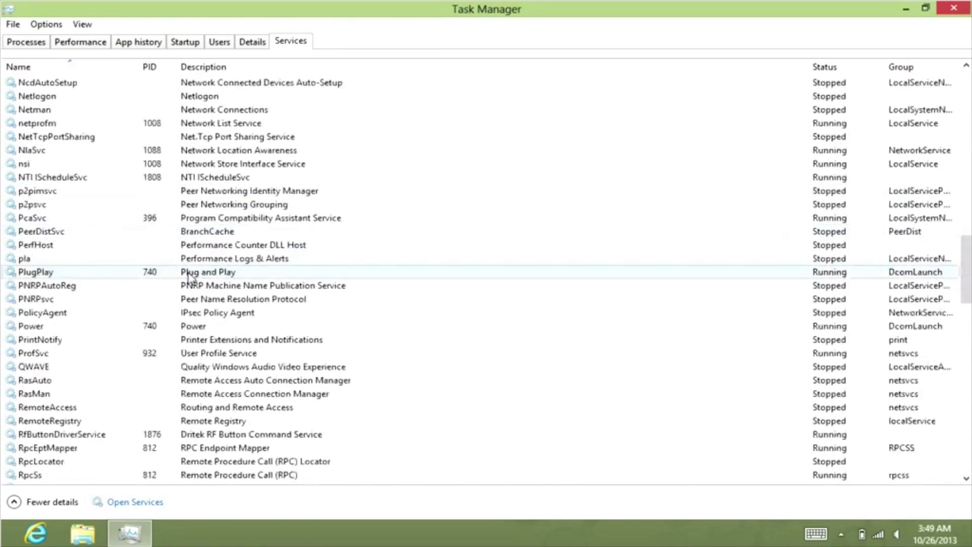
scroll(189, 276, "down", 15)
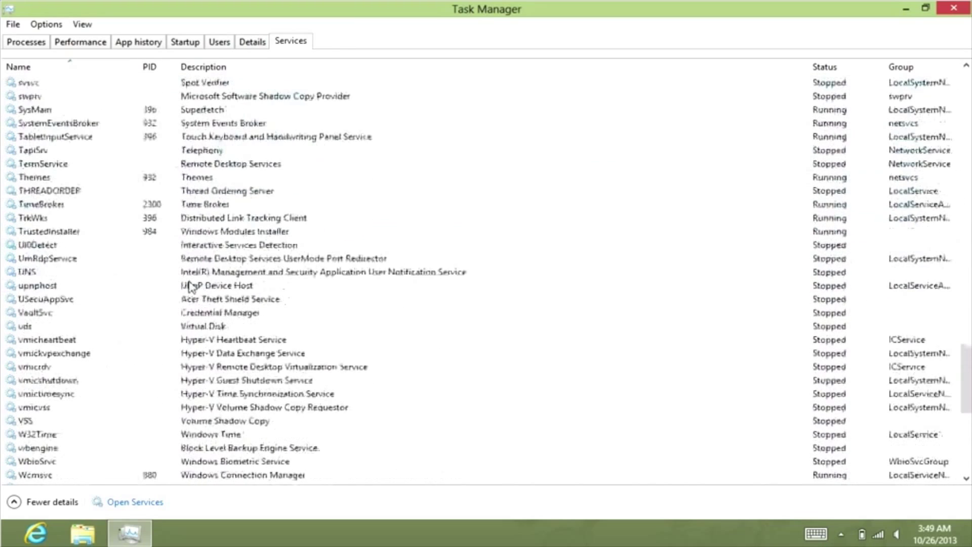
scroll(189, 287, "down", 9)
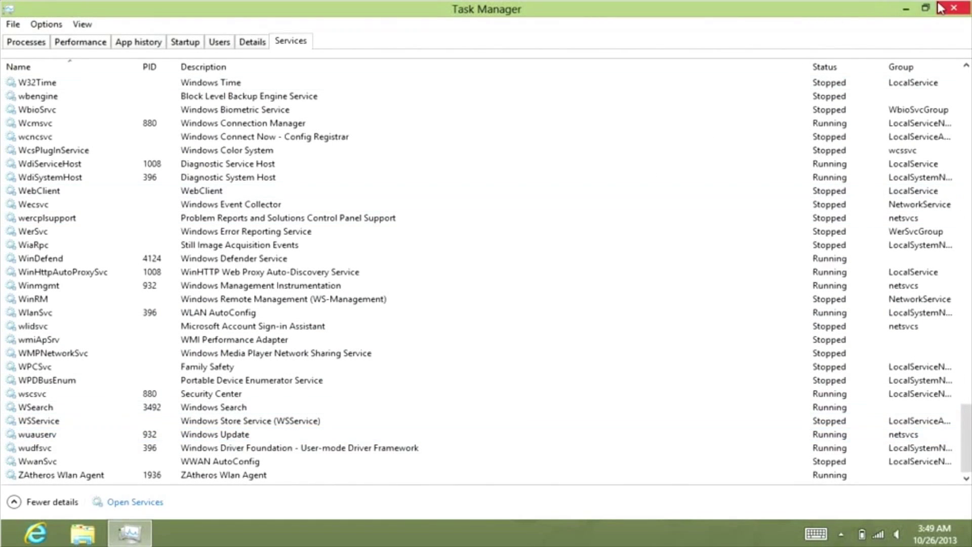
left_click(952, 9)
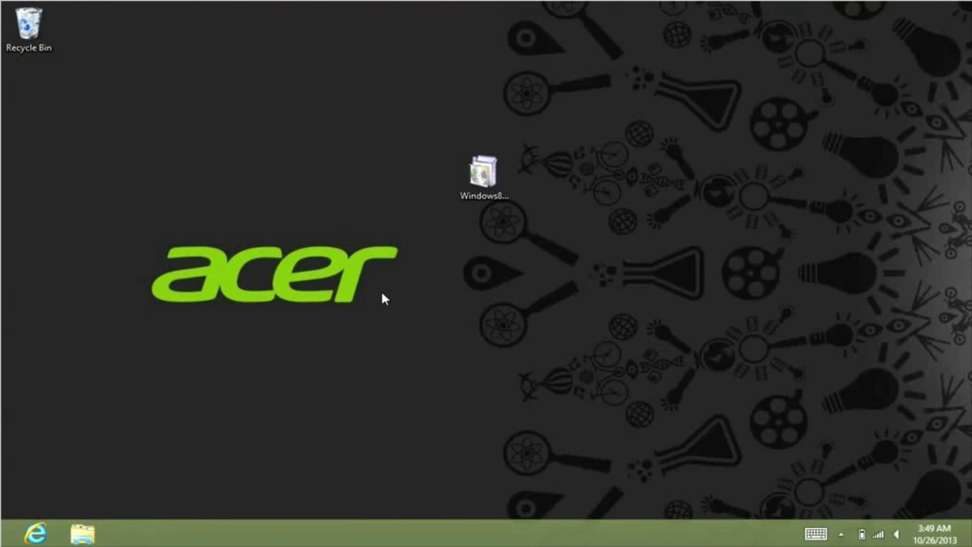
Return to the Start screen and launch the Windows Store
key("super")
left_click(429, 450)
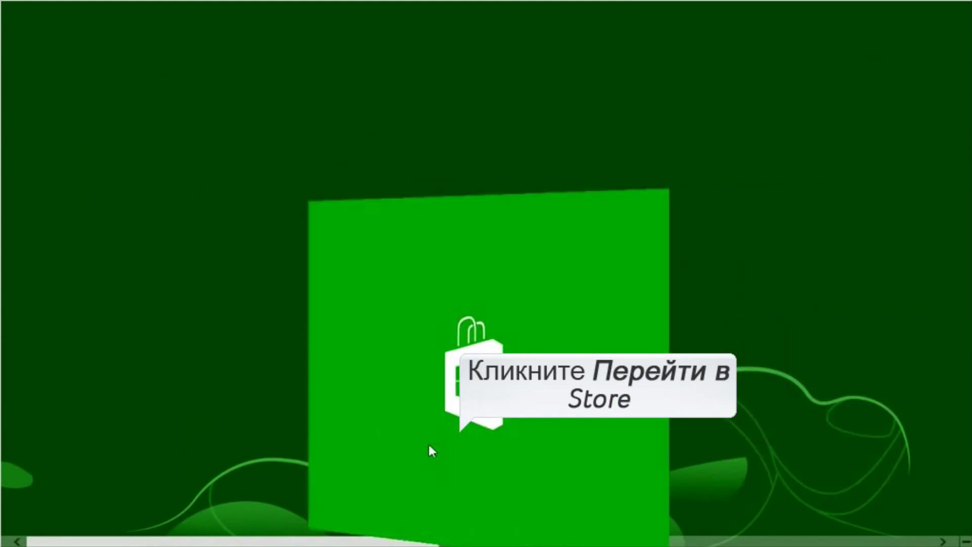